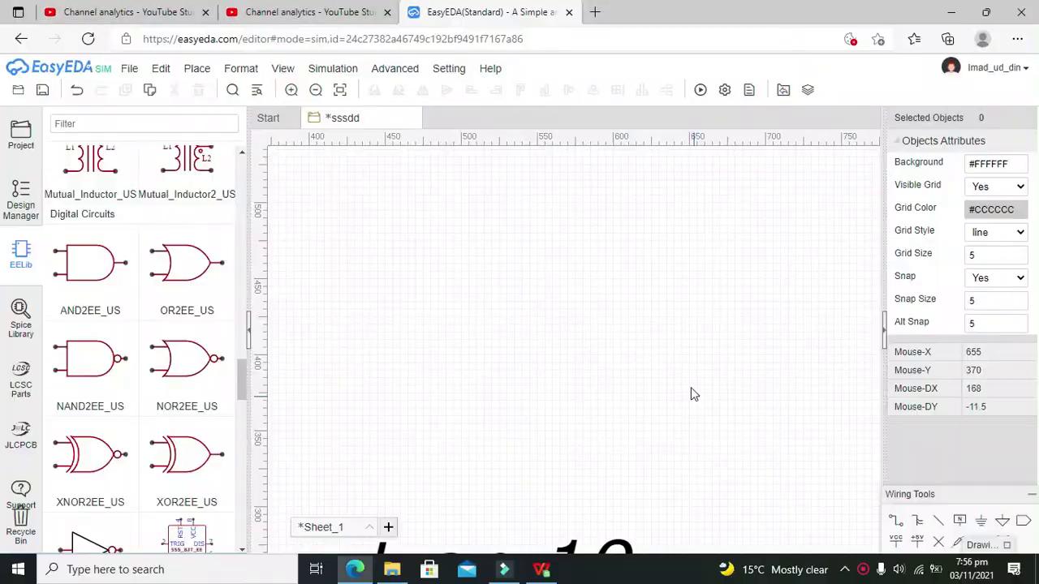
Inspect the .tran 10 directive without changing it, then scroll EELib to the Transformers section.
left_click_drag(774, 365, 759, 550)
double_click(602, 553)
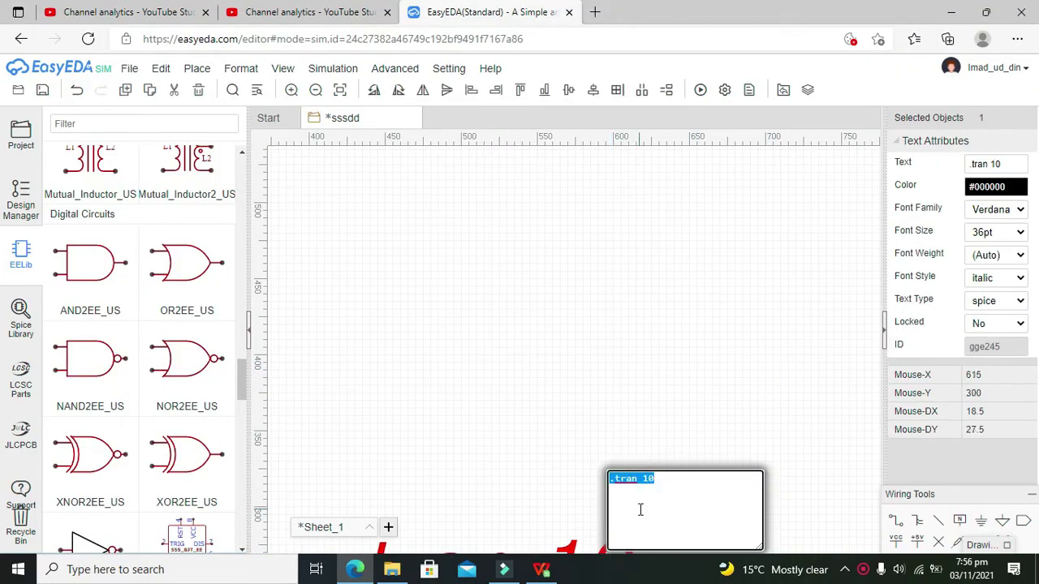
left_click(652, 477)
left_click(673, 419)
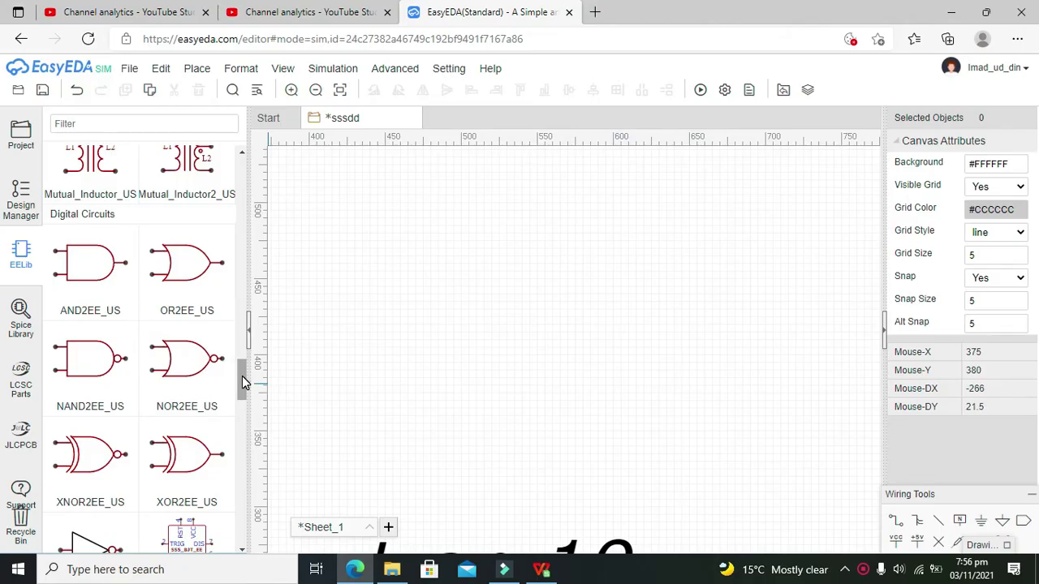
left_click_drag(242, 376, 241, 352)
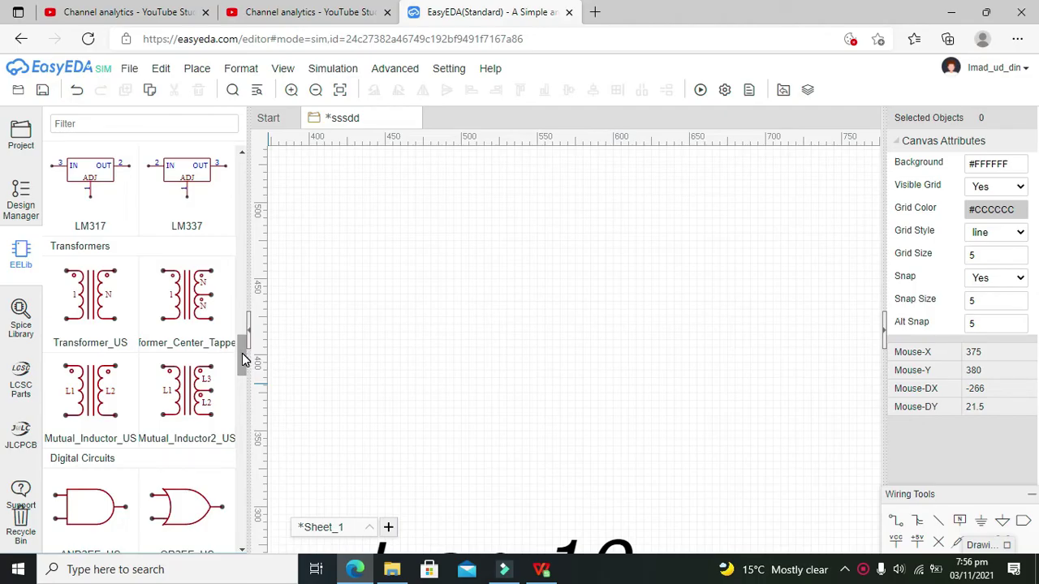
Place a Mutual_Inductor_US transformer T1 (L1 1, L2 2, K 1) near the schematic centre.
left_click(241, 69)
left_click_drag(488, 224, 490, 303)
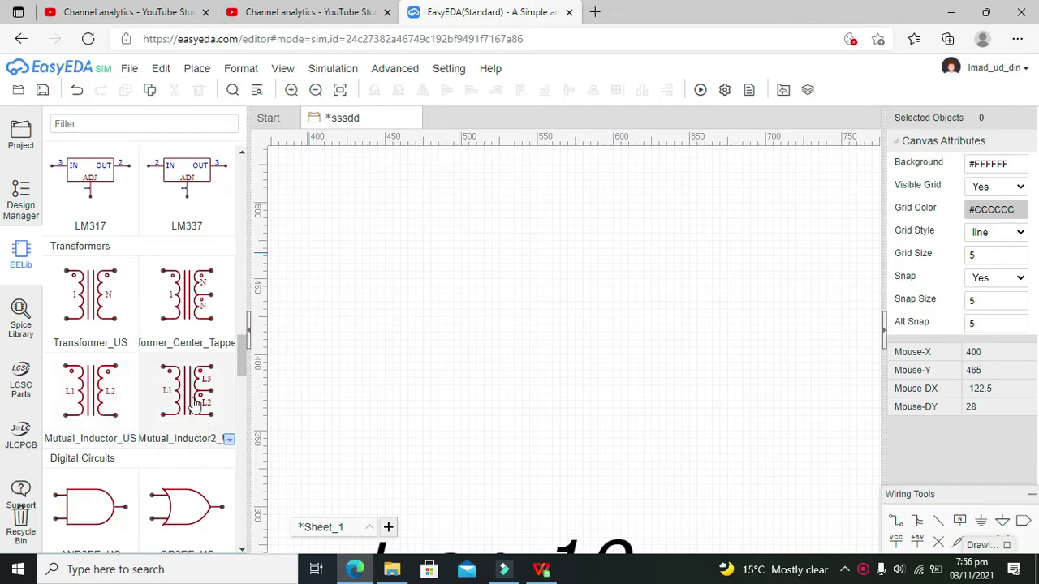
left_click(88, 393)
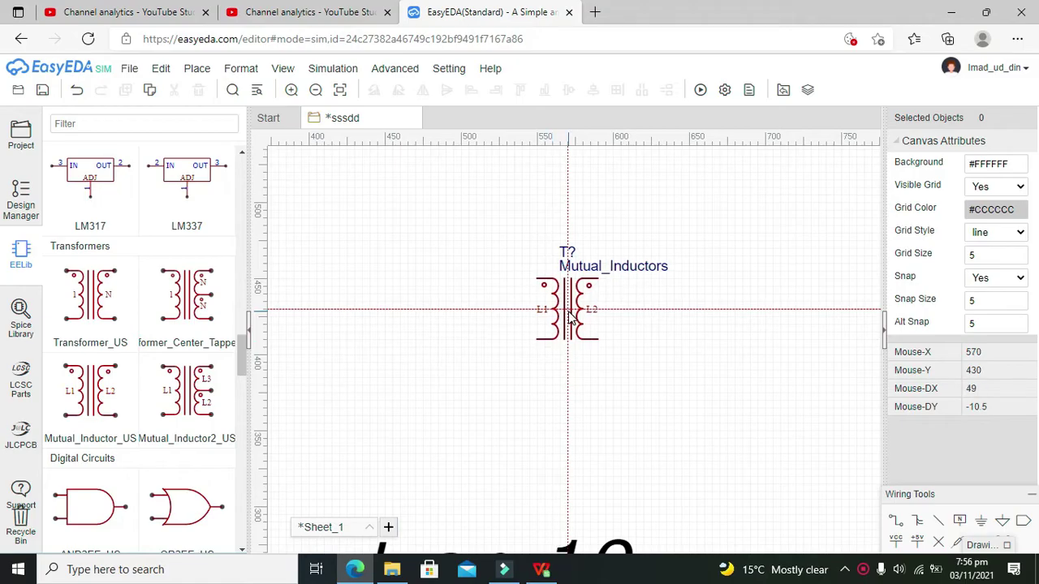
left_click(570, 318)
key("Escape")
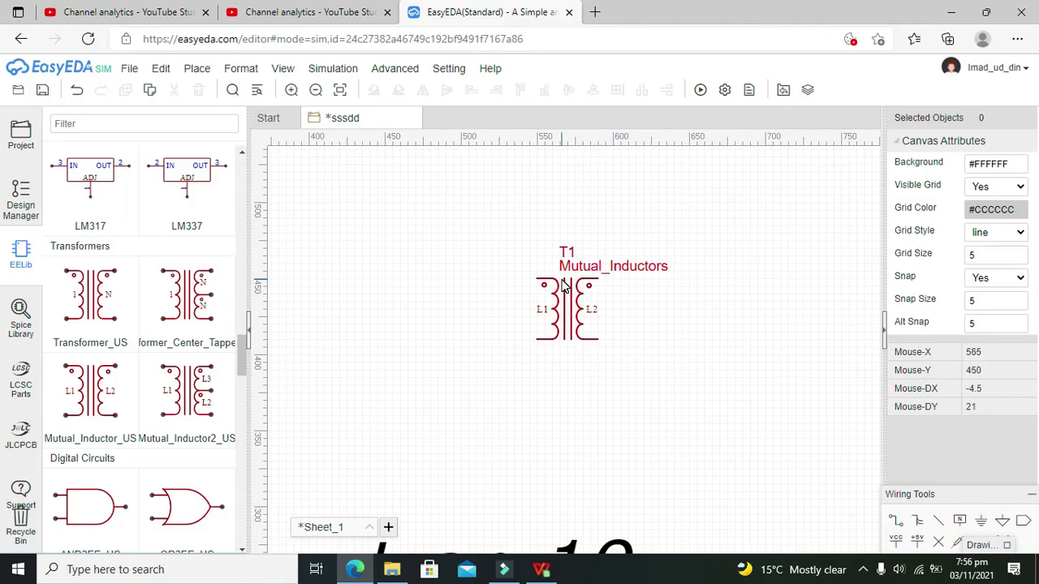
left_click(767, 378)
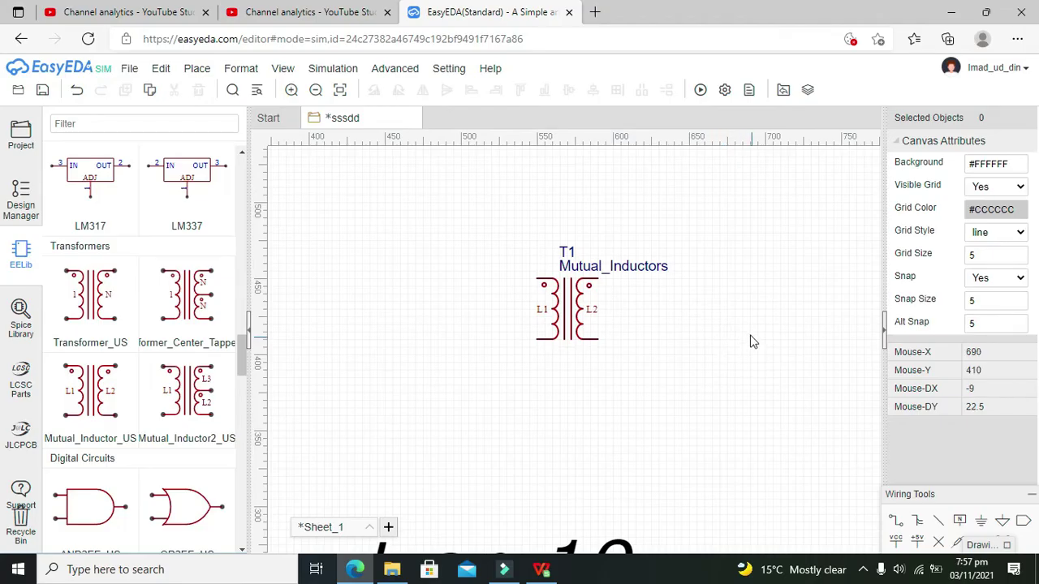
Drag T1's Mutual_Inductors name label left so it sits above the transformer.
left_click(571, 316)
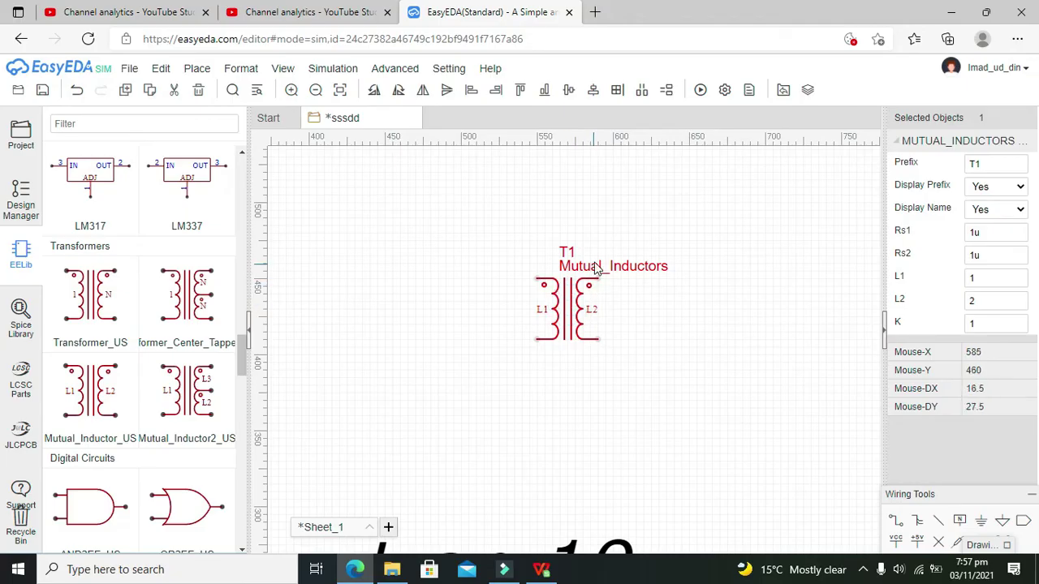
left_click_drag(599, 271, 560, 271)
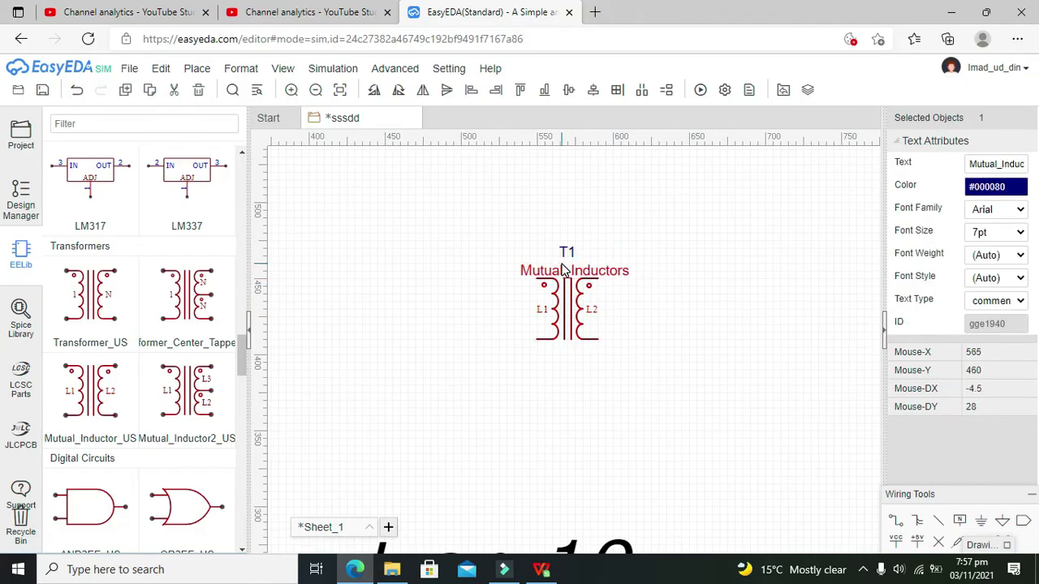
left_click(768, 315)
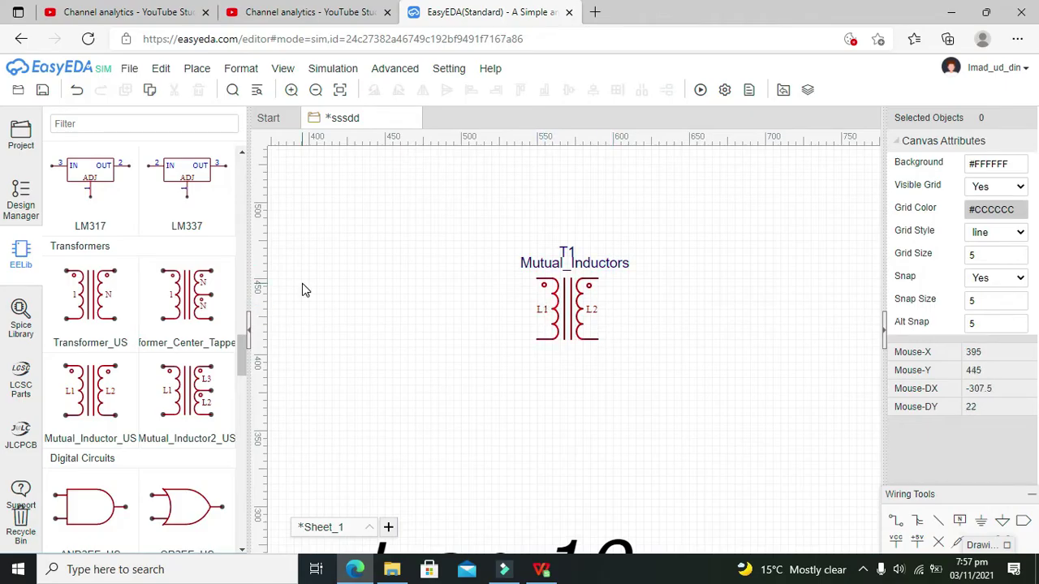
Place DC voltage source V1 left of the transformer and wire it across L1's pins.
left_click_drag(241, 357, 243, 296)
scroll(186, 244, "up", 7)
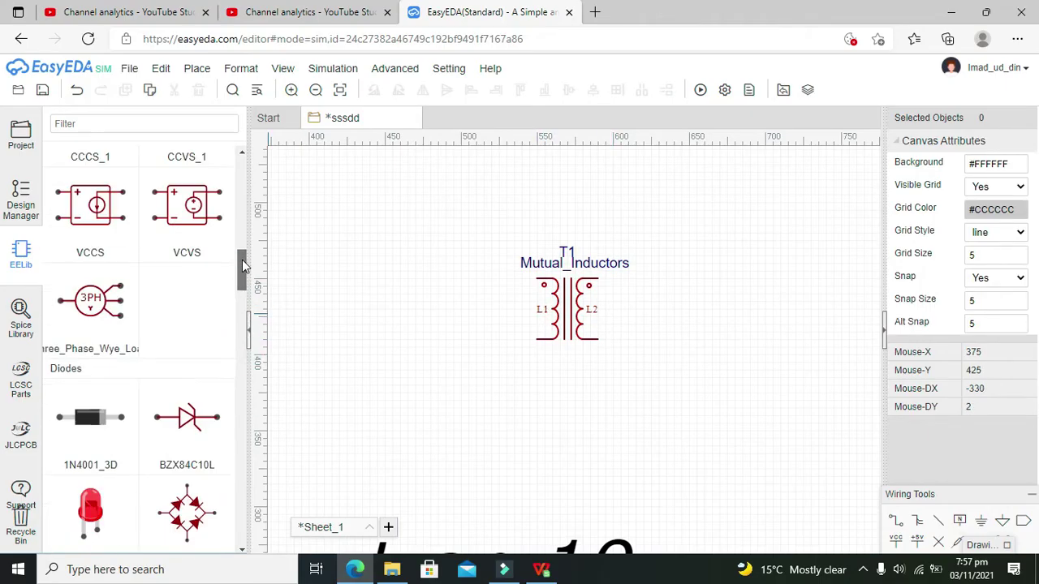
left_click(88, 219)
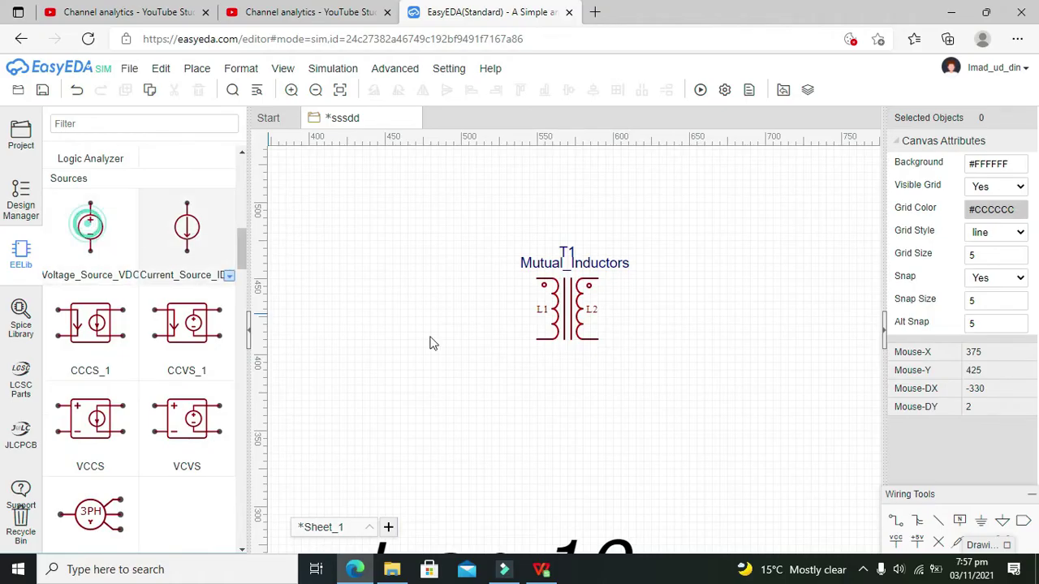
left_click(415, 317)
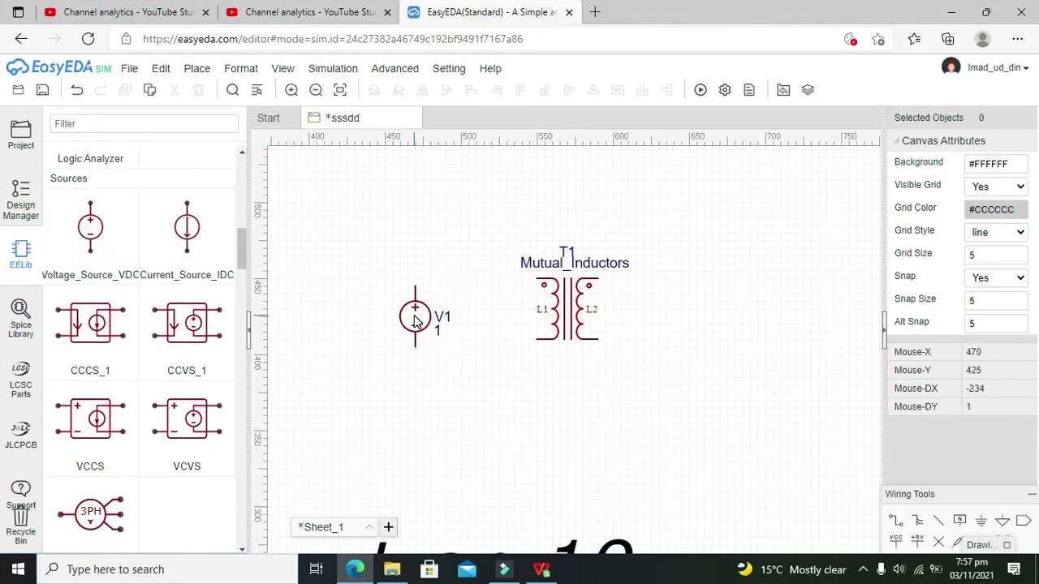
left_click(537, 281)
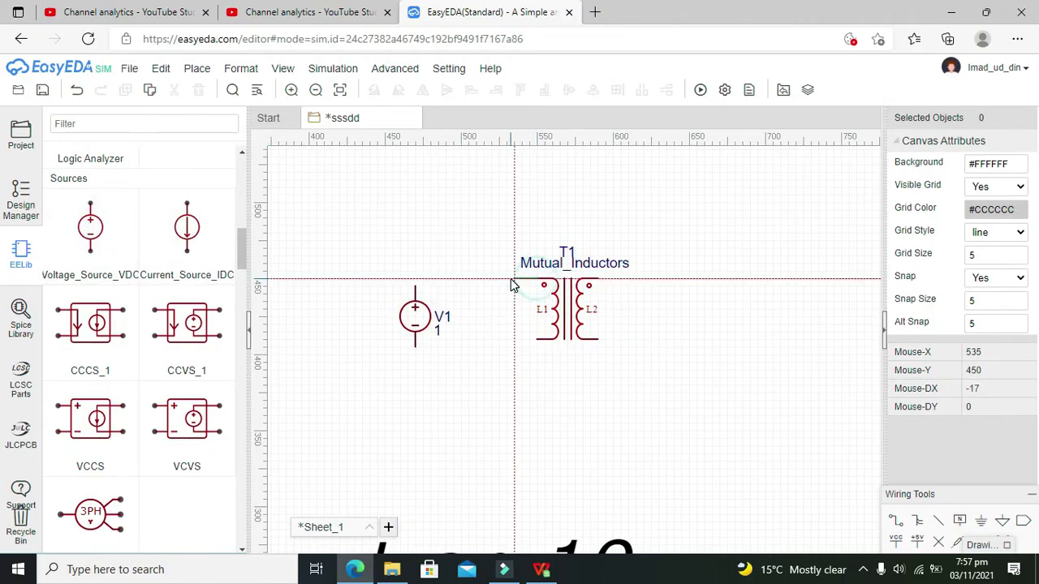
left_click(414, 286)
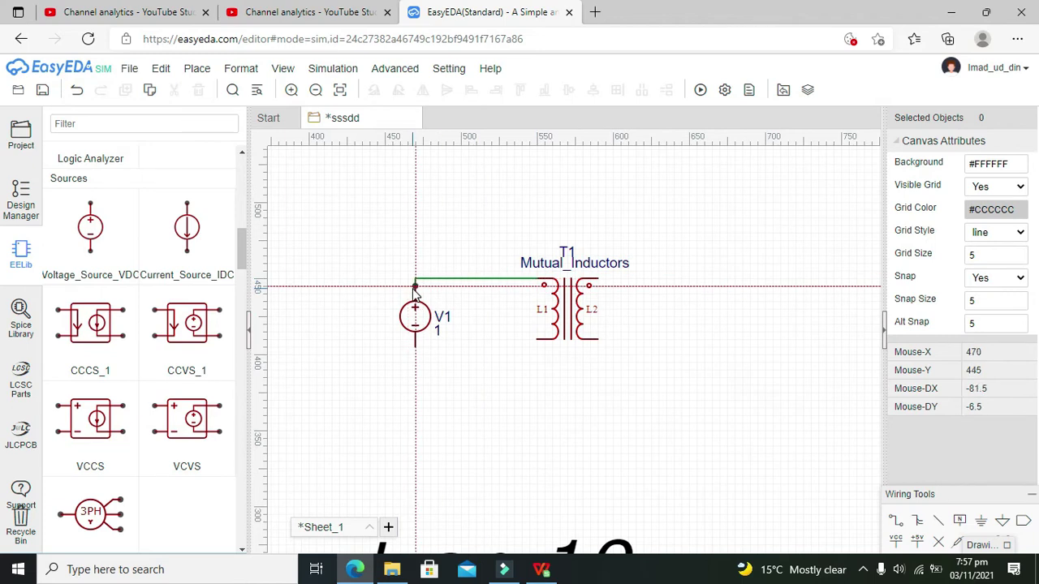
left_click(414, 348)
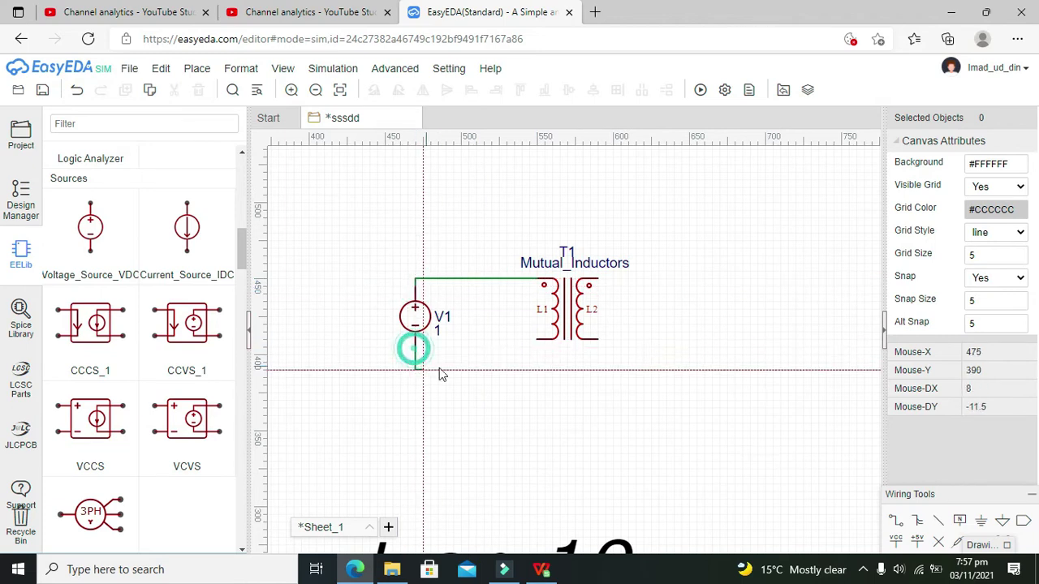
left_click(537, 342)
key("Escape")
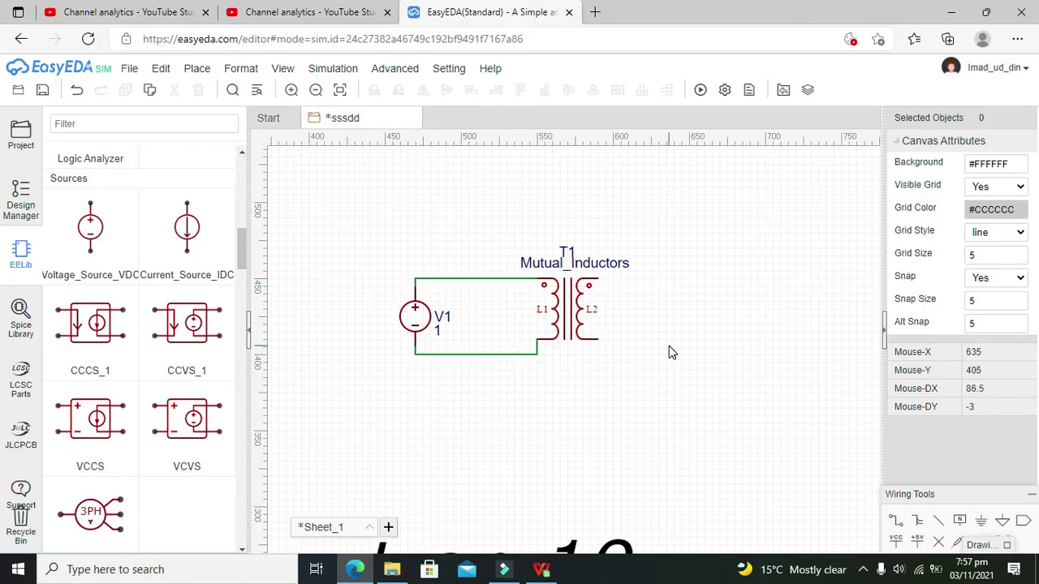
Place multimeter XMM1 at the upper right and wire its + and − terminals across L2.
left_click(586, 298)
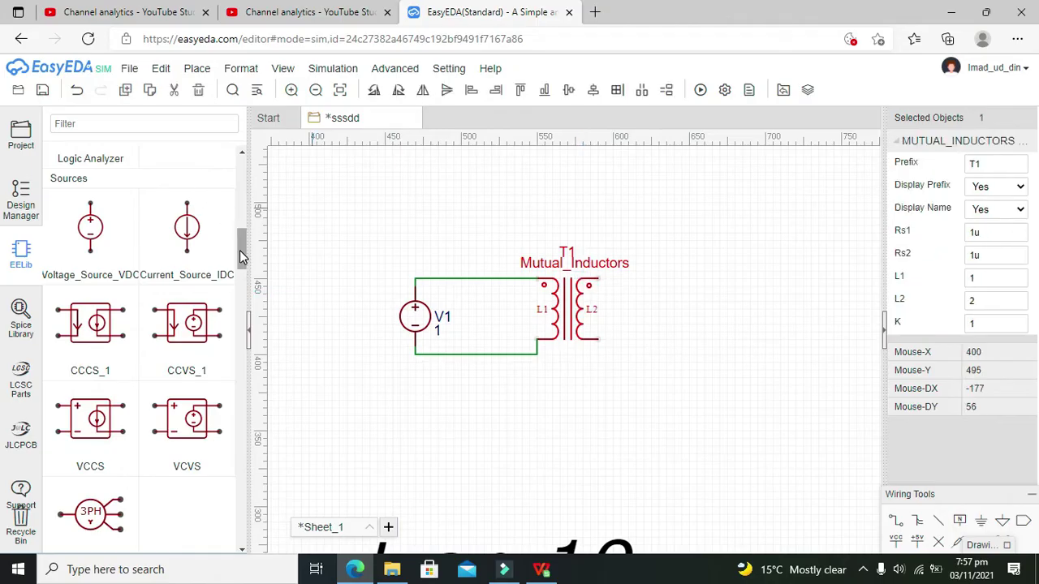
left_click_drag(239, 256, 240, 205)
left_click(90, 365)
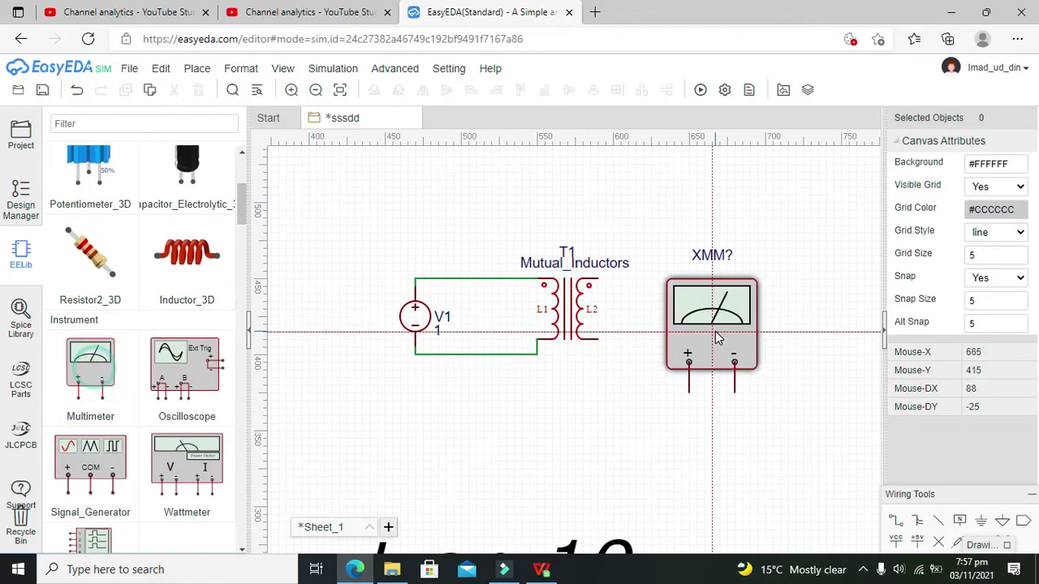
left_click(793, 238)
key("Escape")
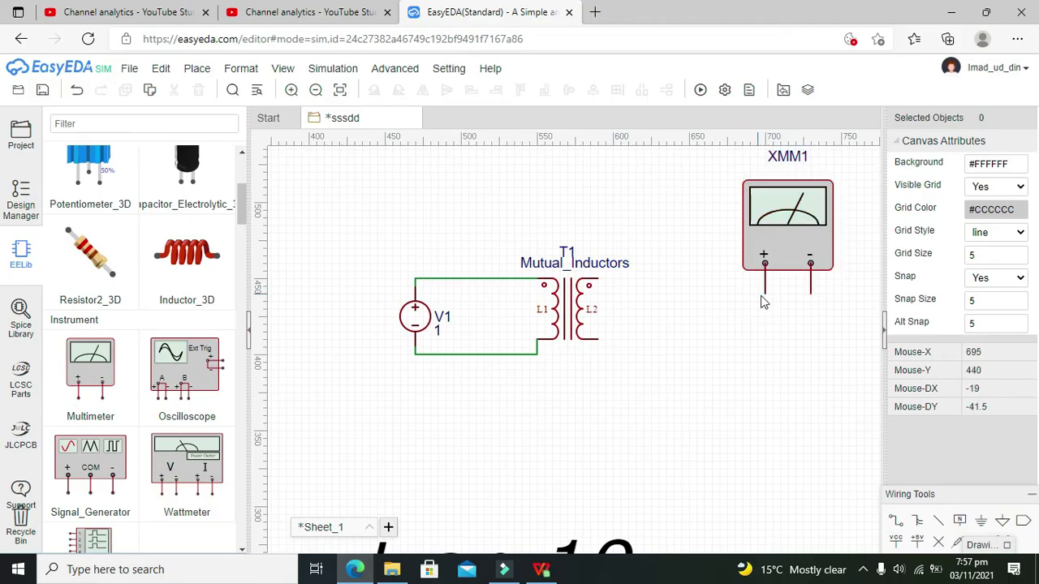
left_click(764, 291)
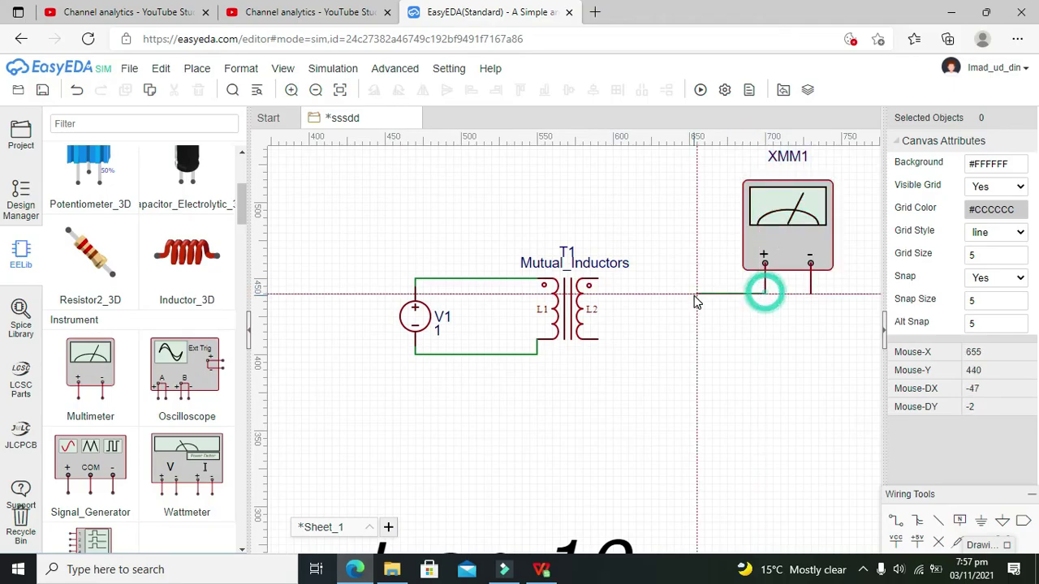
left_click(602, 280)
left_click(599, 338)
left_click(810, 294)
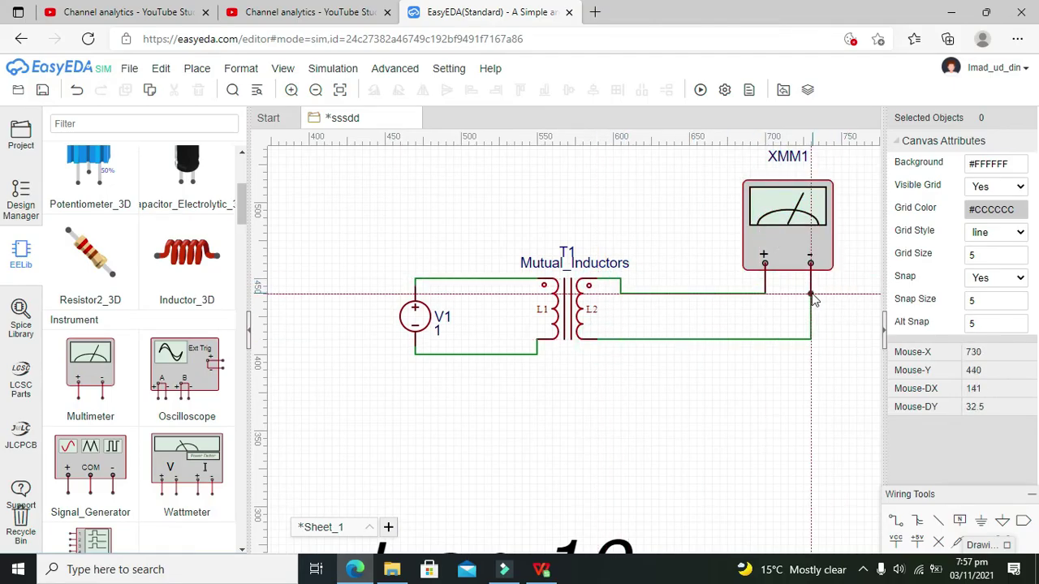
right_click(811, 294)
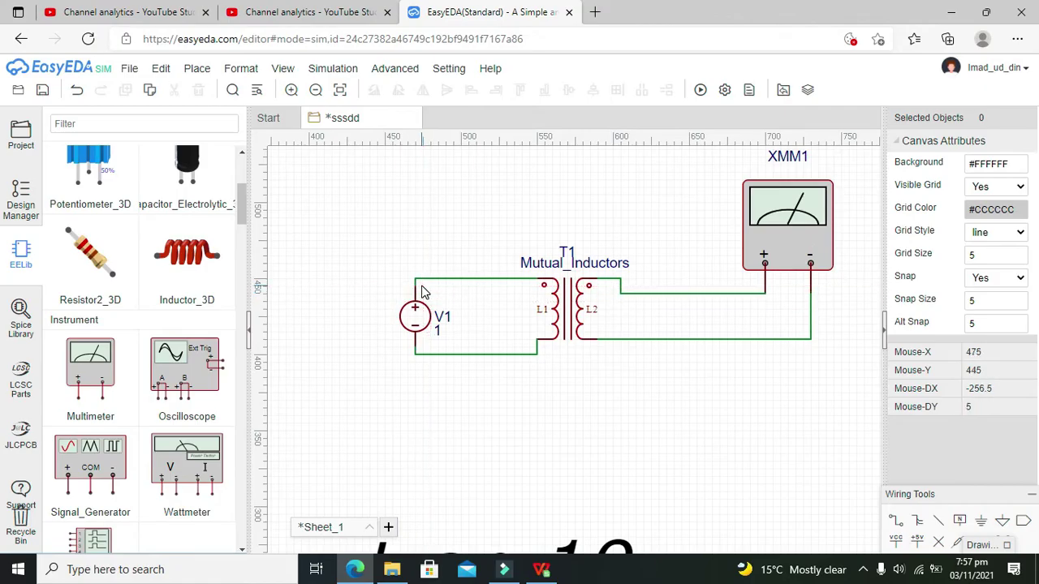
Switch V1 to a sine waveform with Theta set to 0.
left_click(414, 315)
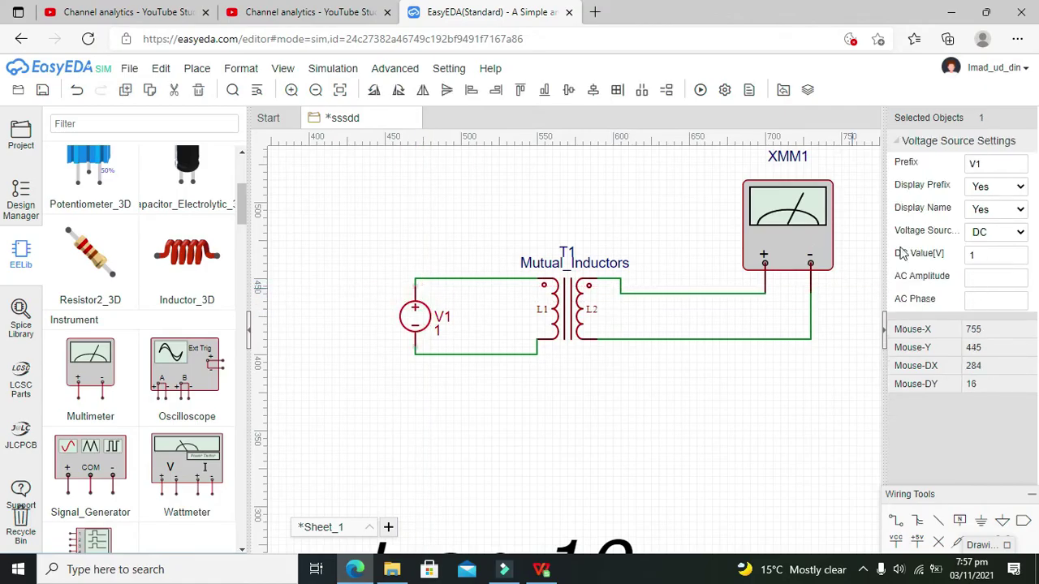
left_click(997, 235)
left_click(993, 260)
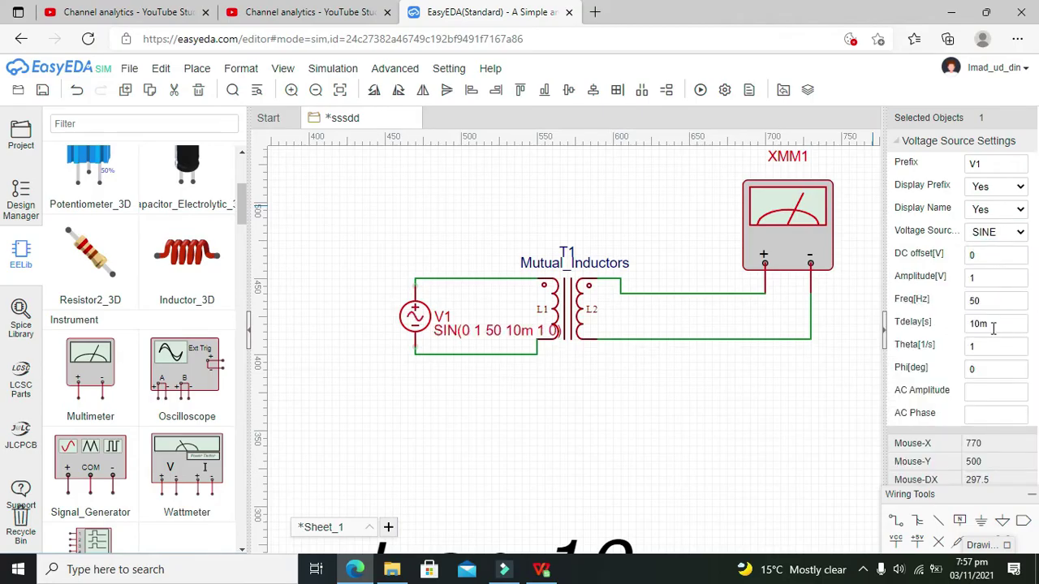
left_click(994, 345)
double_click(991, 324)
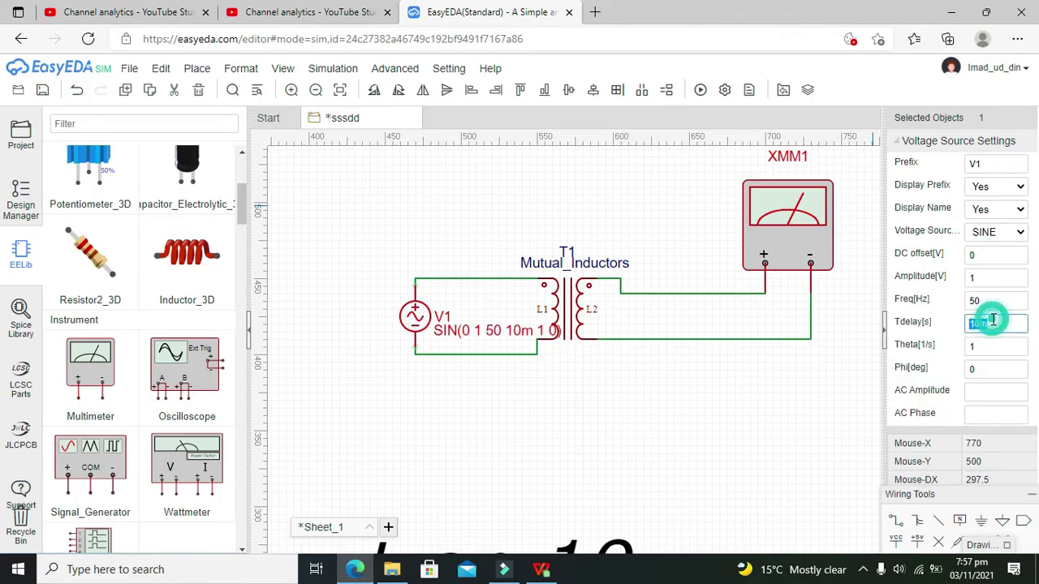
left_click(992, 346)
double_click(991, 345)
type("0")
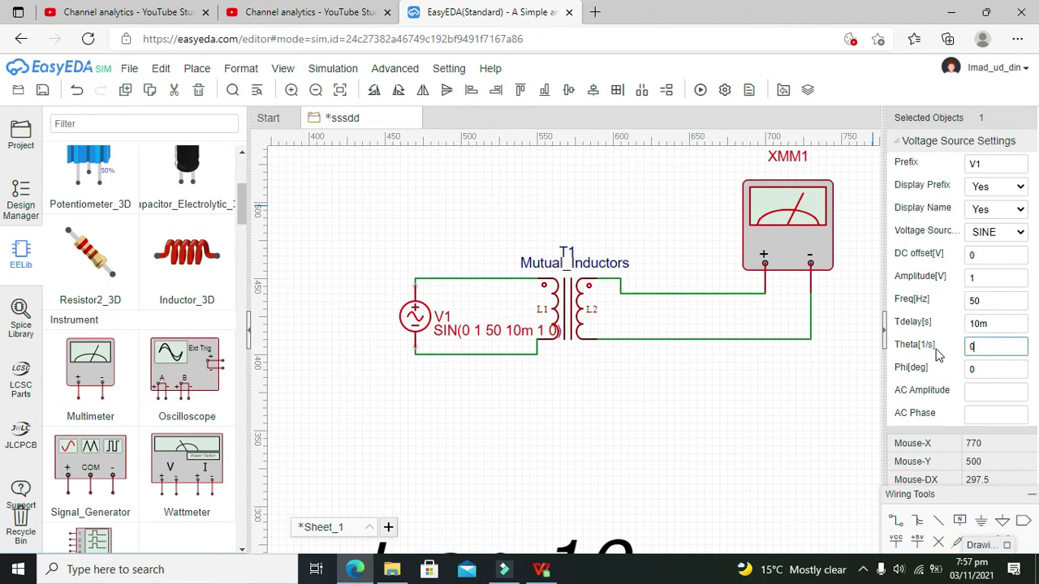
left_click(761, 418)
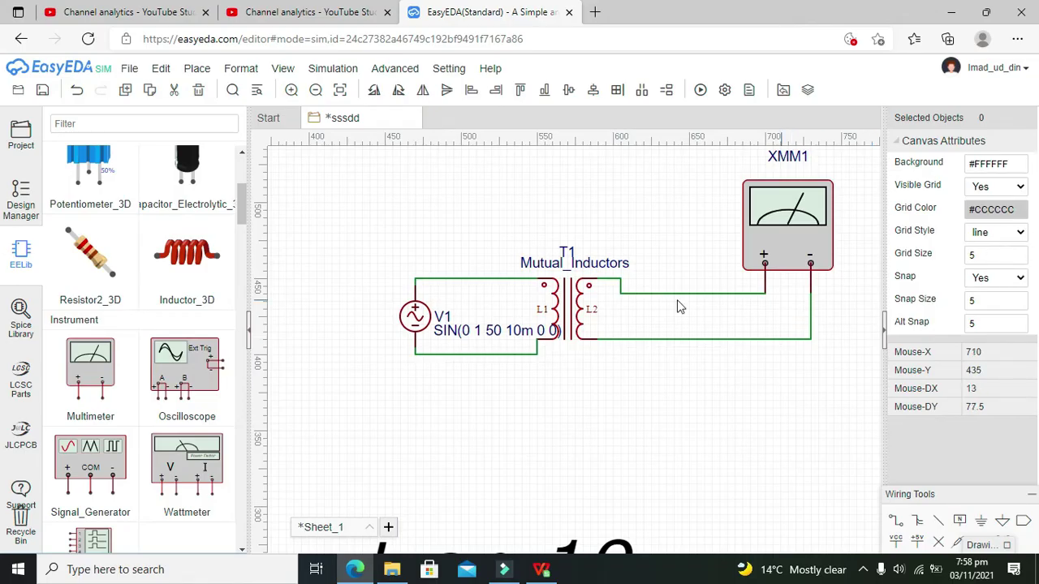
Set V1's sine amplitude to 12 so it reads SIN(0 12 50 10m 0 0).
left_click(442, 319)
left_click(1009, 277)
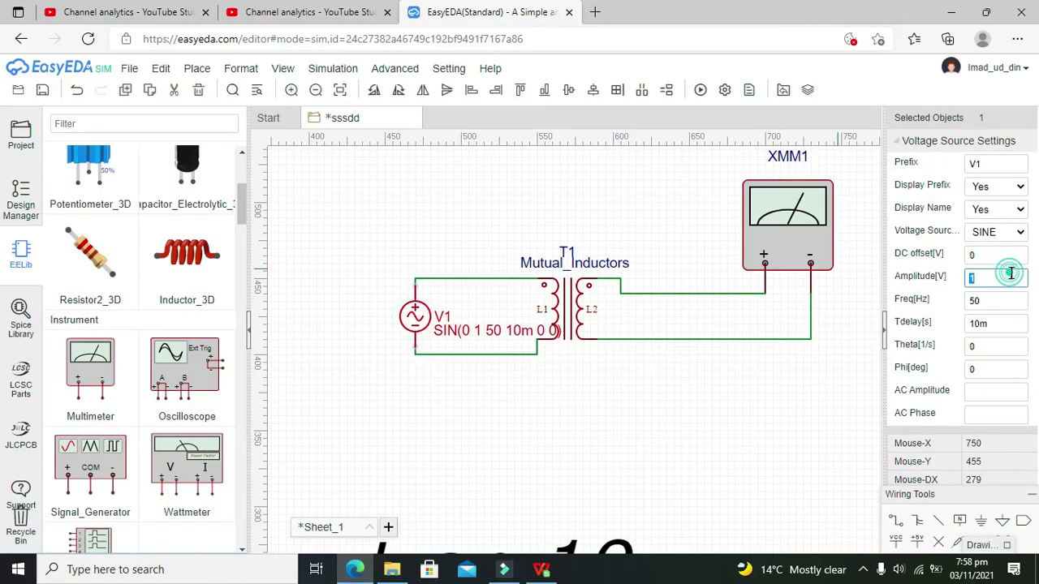
left_click(1009, 277)
type("2")
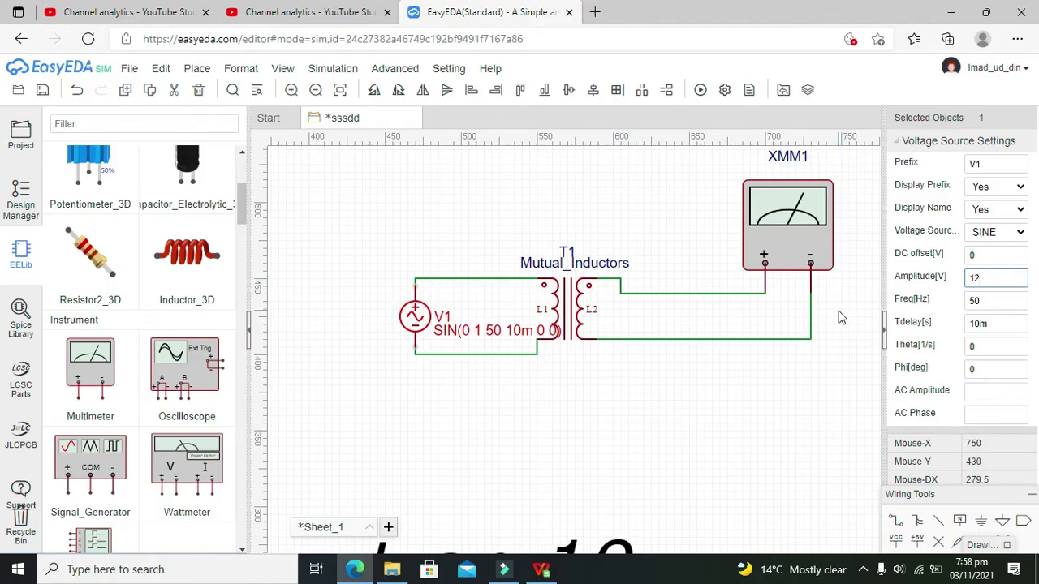
left_click(841, 317)
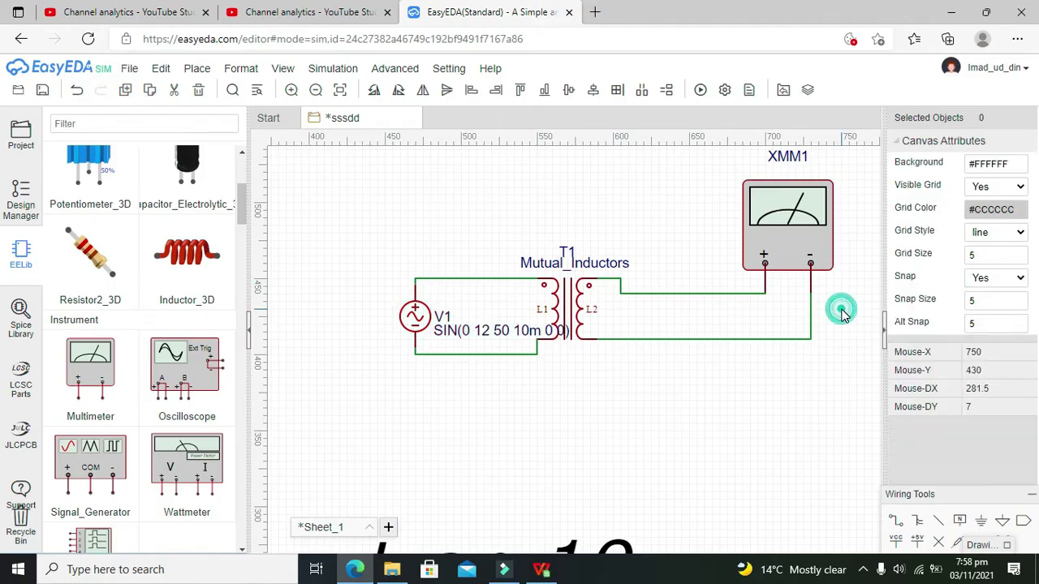
Dismiss the No GND simulation error, then add GND on the primary and secondary bottom wires.
left_click(701, 91)
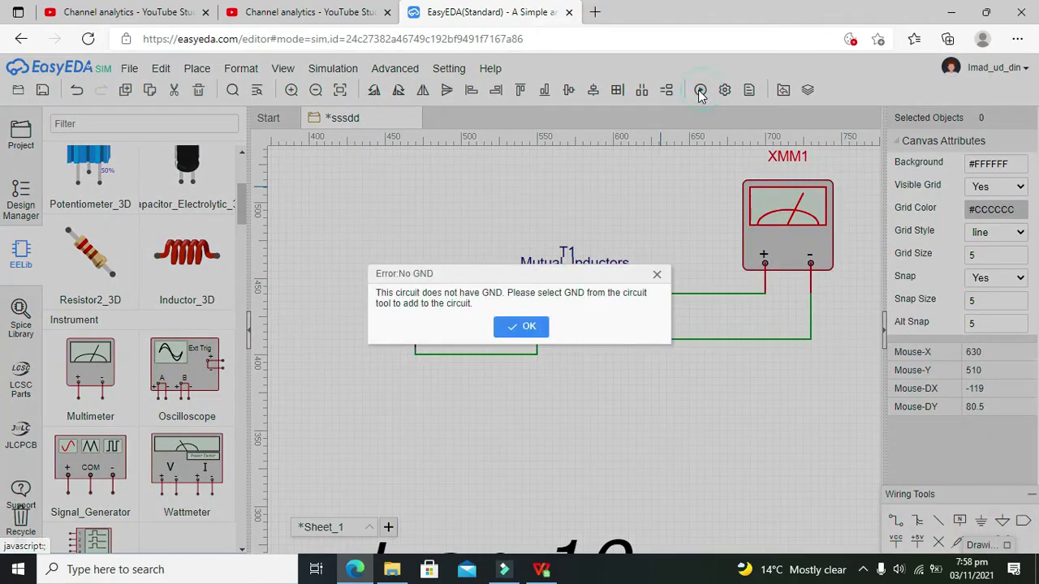
left_click(521, 326)
left_click_drag(246, 202, 246, 172)
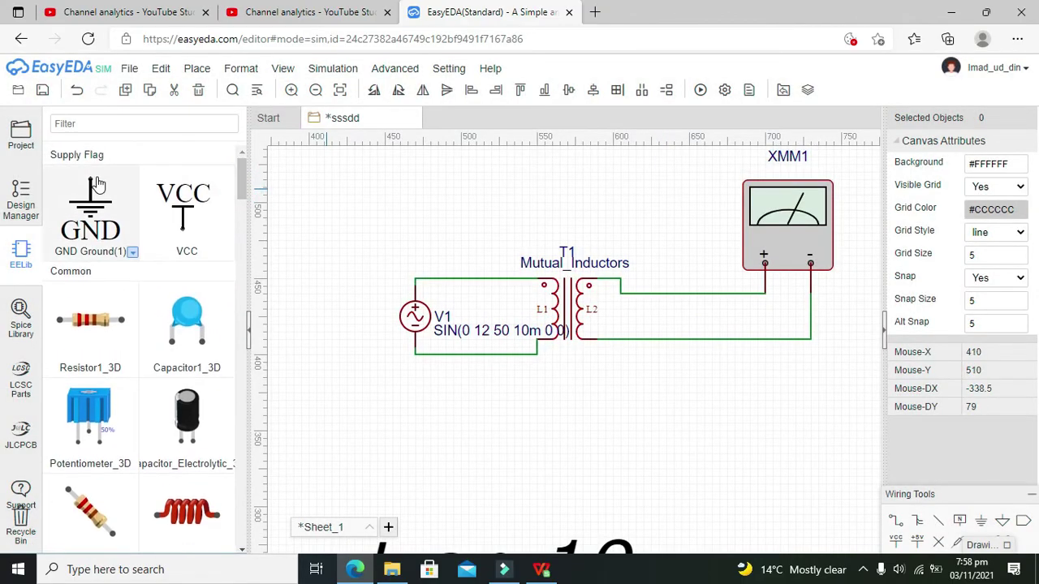
left_click(90, 209)
left_click(491, 359)
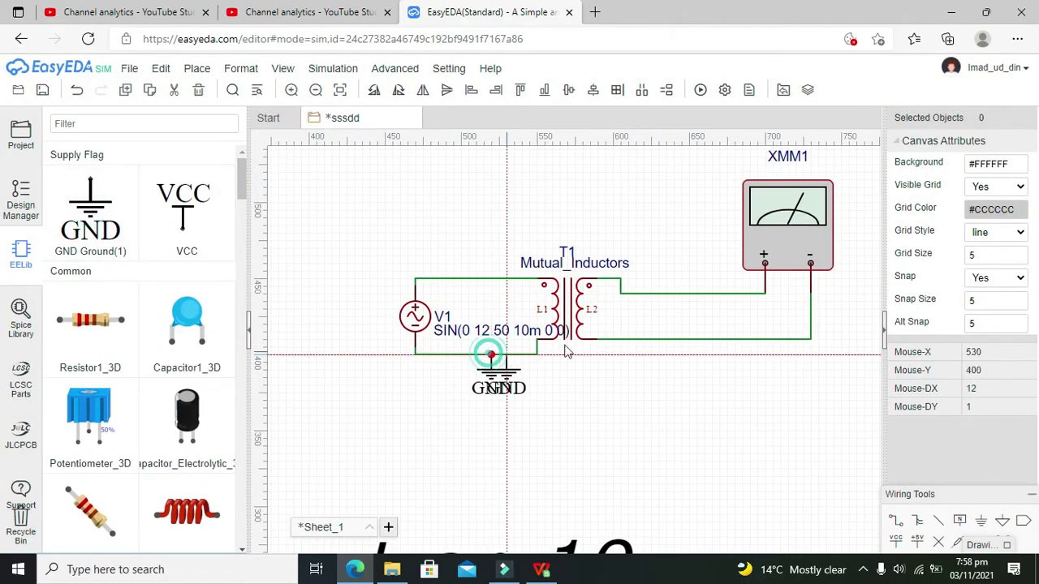
left_click(681, 339)
right_click(554, 196)
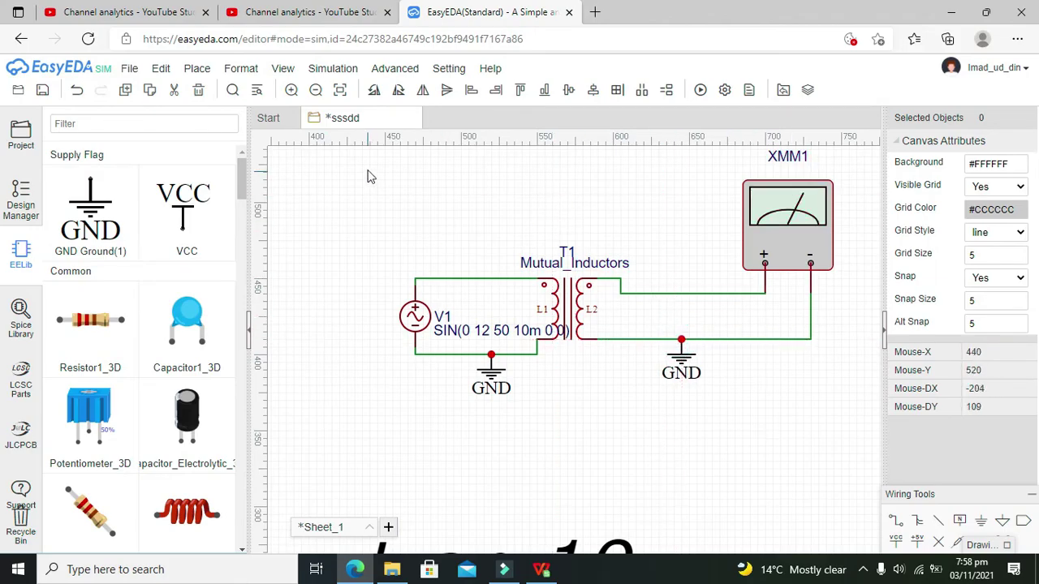
Run the simulation and get an 11.985V reading on multimeter XMM1.
left_click(702, 91)
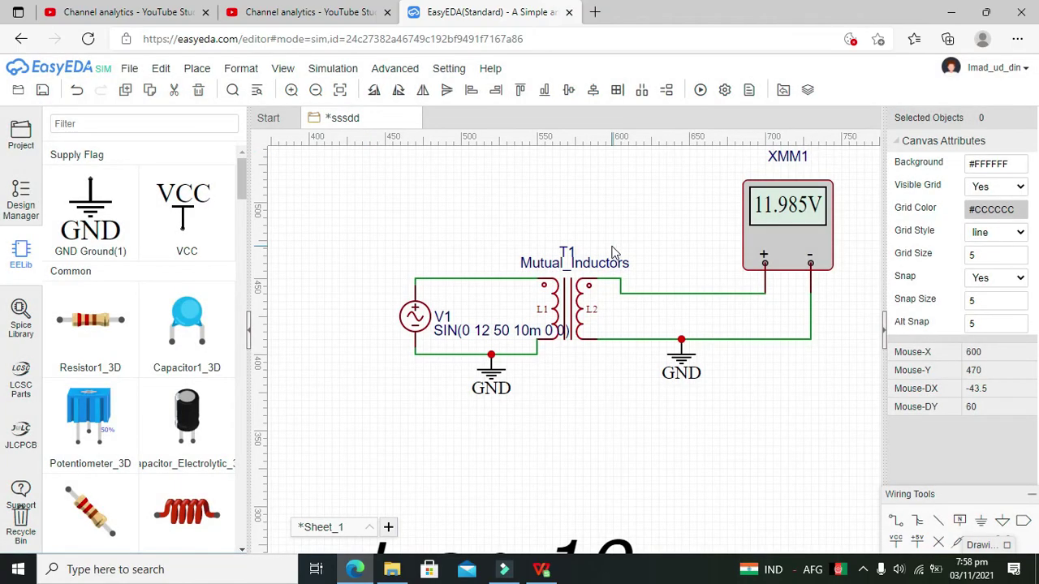
Change T1's L2 from 2 to 4 and re-simulate, giving 16.953V on XMM1.
left_click(573, 310)
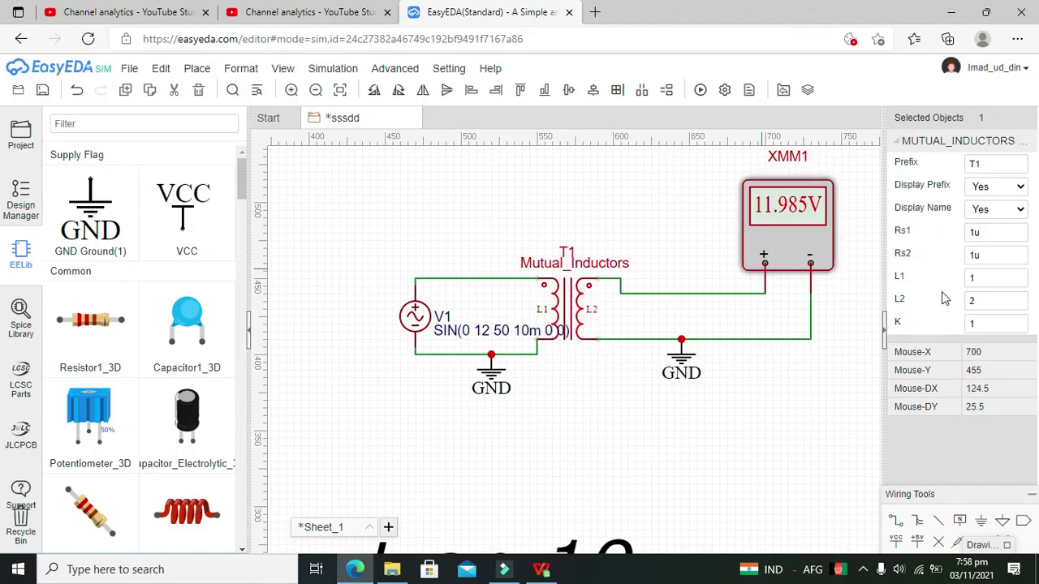
double_click(986, 301)
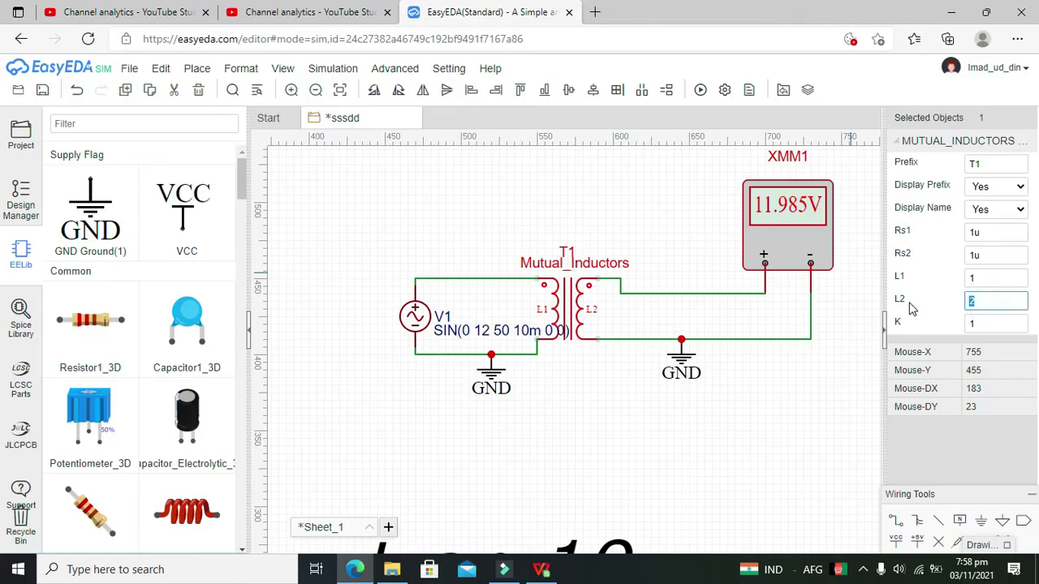
double_click(1007, 302)
left_click(852, 295)
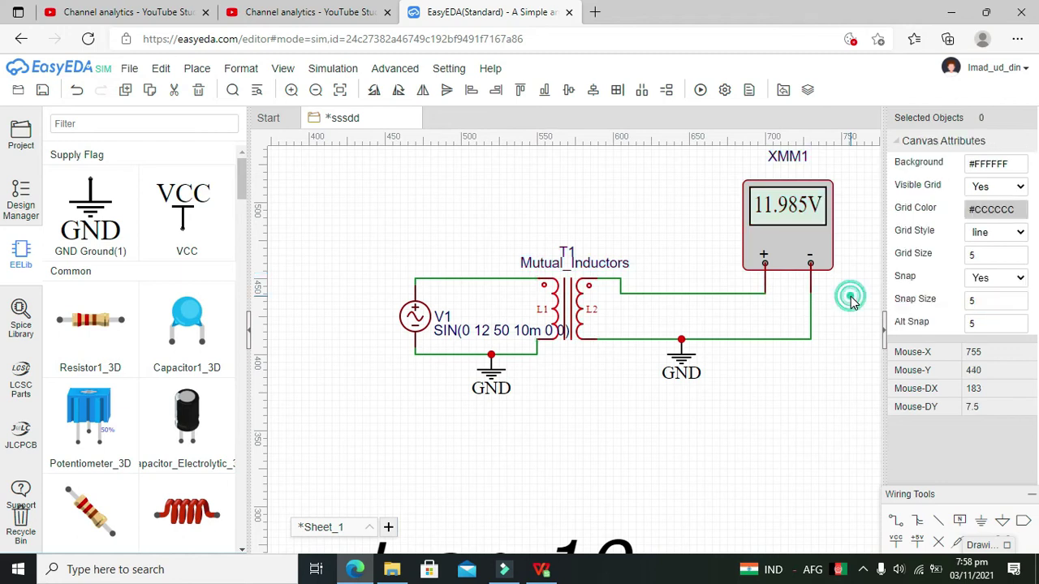
left_click(700, 90)
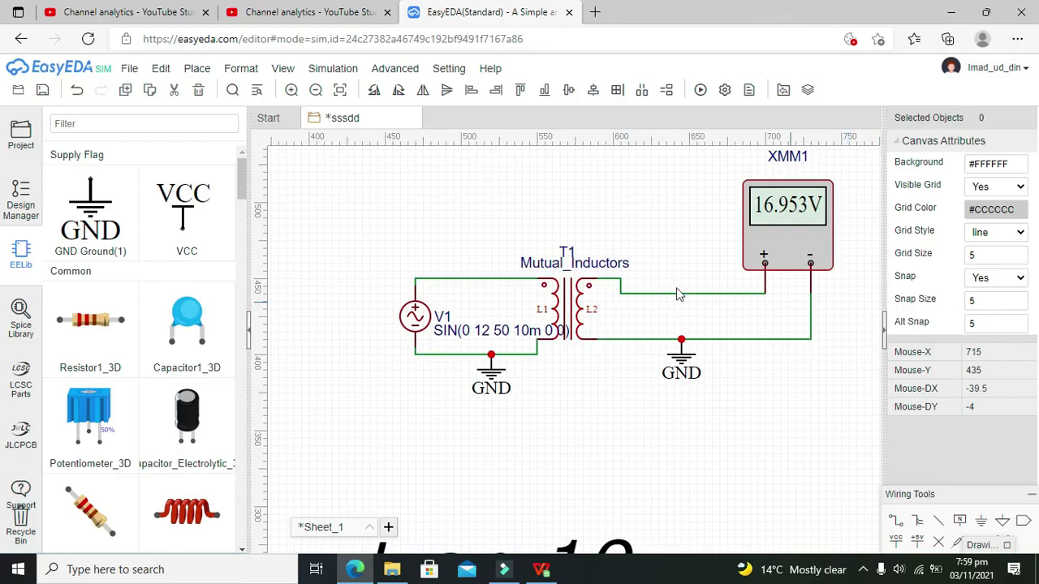
Set T1's L2 to 10 and re-run the simulation for a 26.809V meter reading.
left_click(574, 301)
double_click(990, 300)
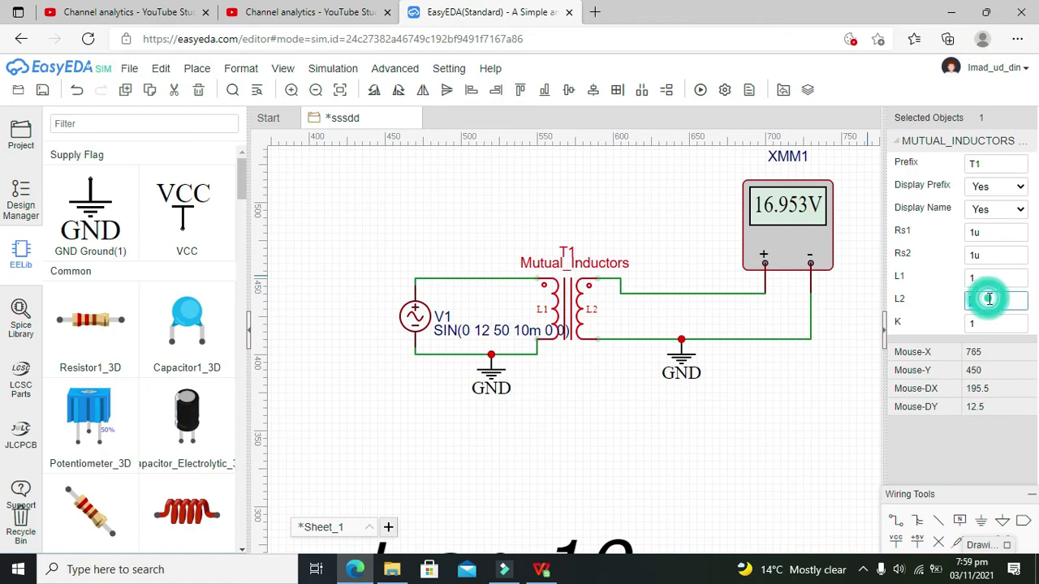
type("10")
left_click(613, 252)
left_click(700, 90)
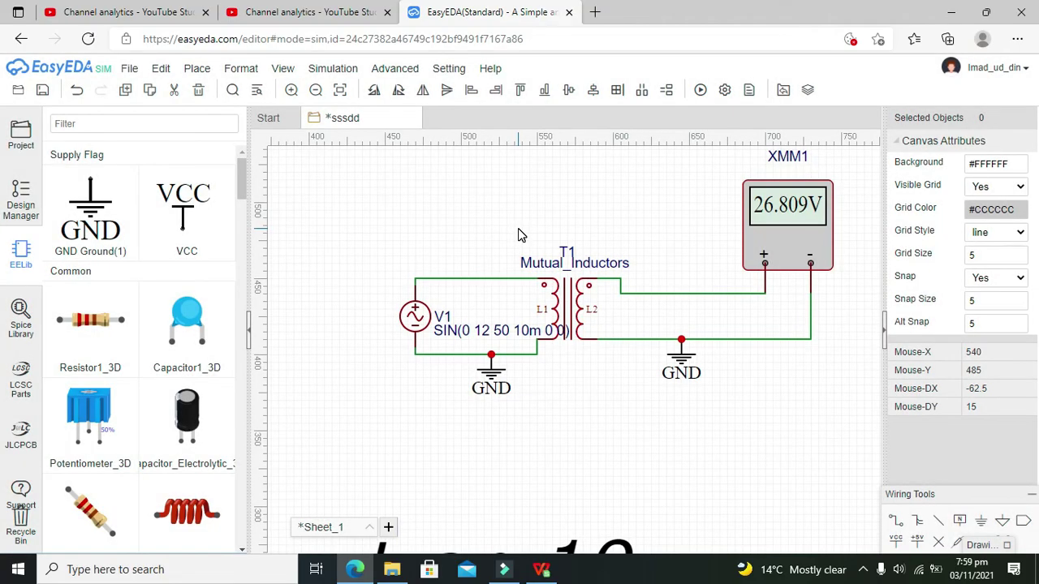
left_click(737, 297)
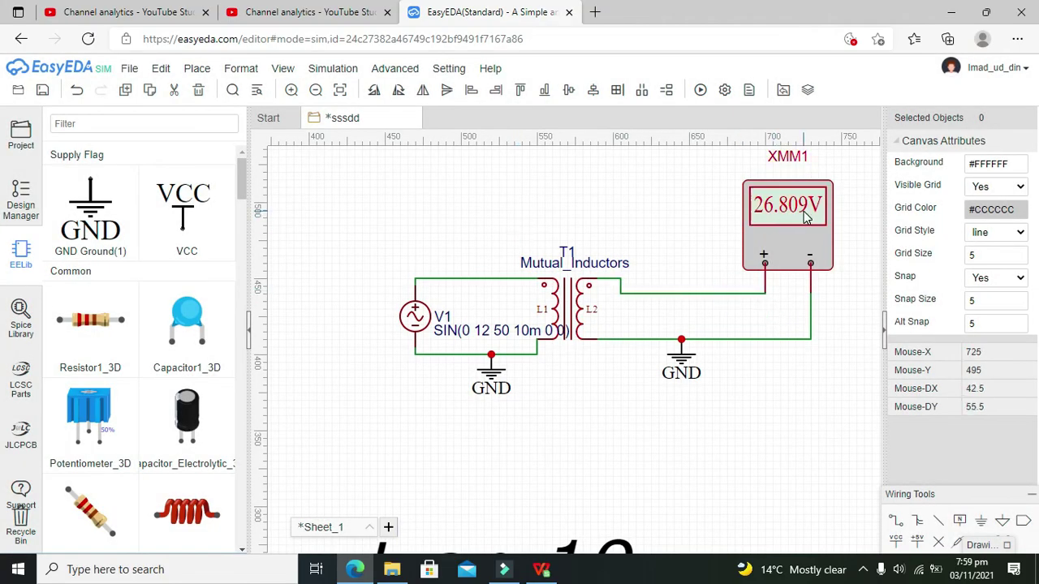
left_click(619, 201)
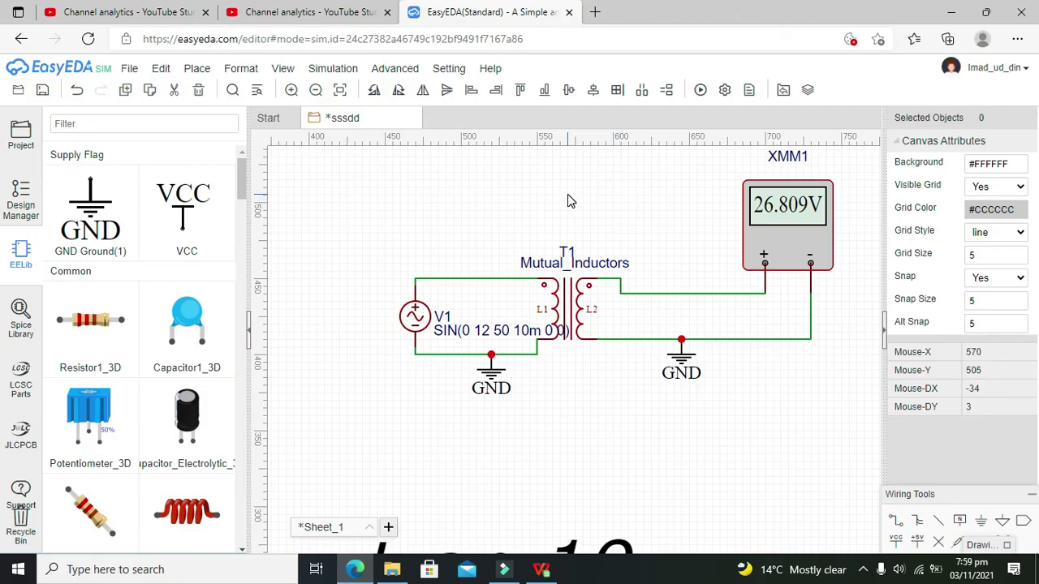
left_click_drag(568, 194, 578, 238)
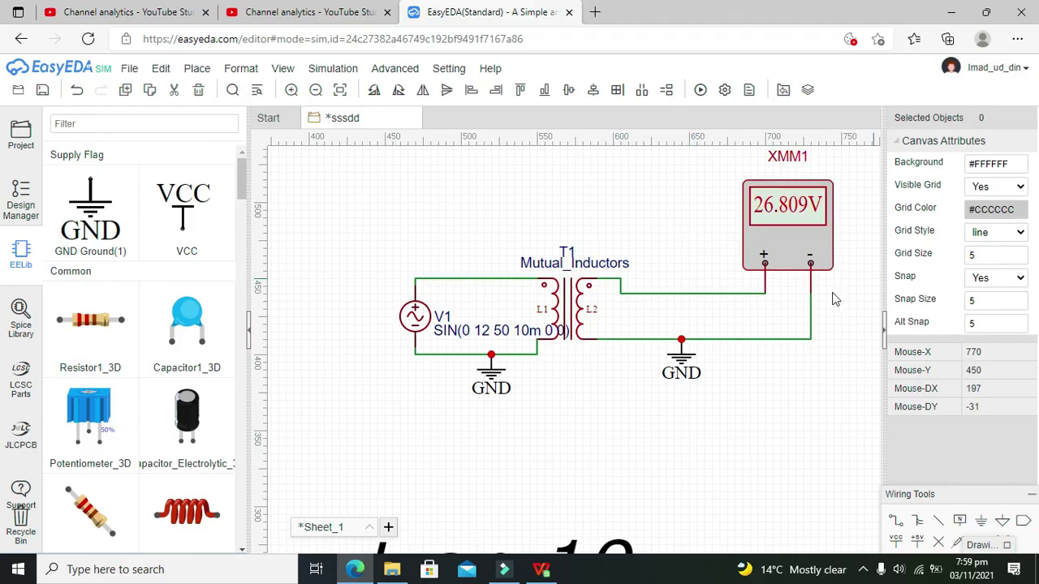
Confirm T1's inductances remain L1 1 and L2 10.
left_click(566, 310)
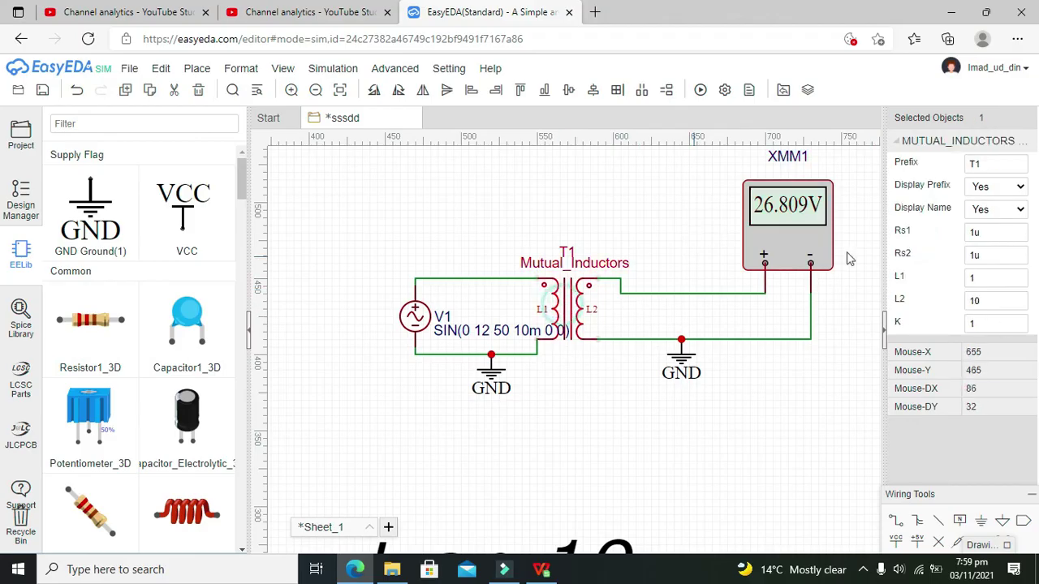
double_click(974, 279)
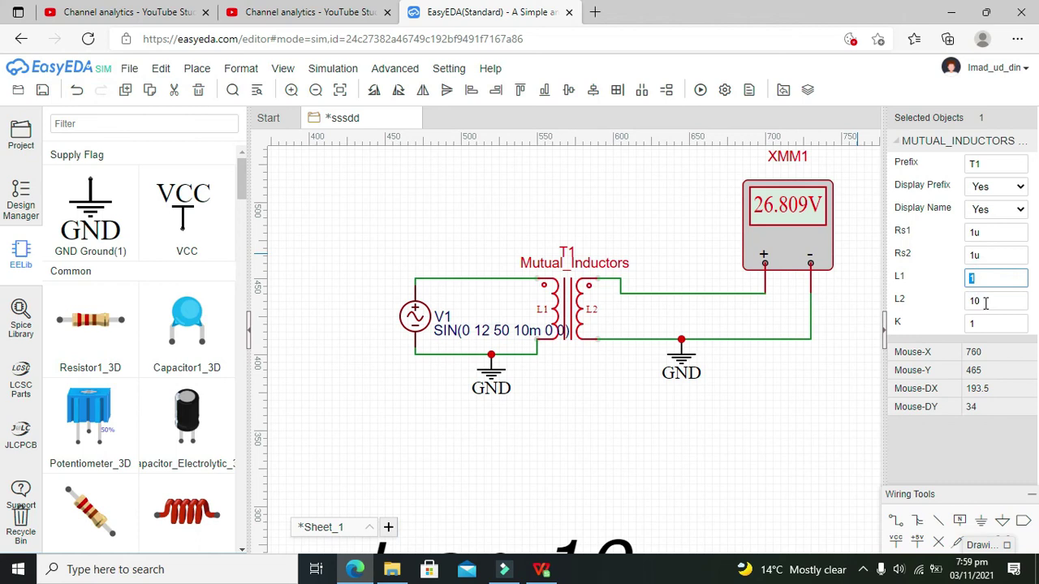
left_click(986, 302)
left_click(869, 297)
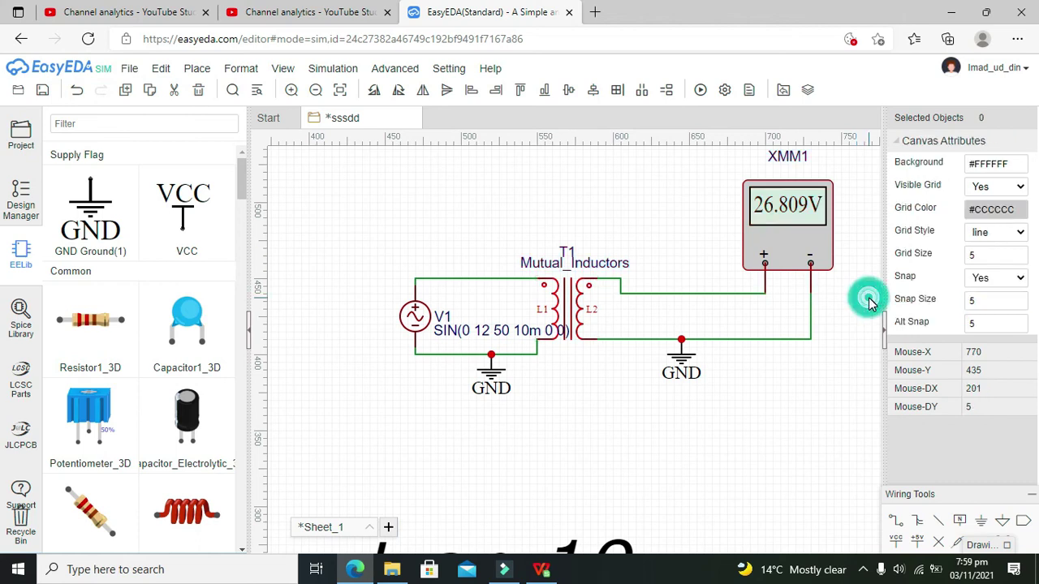
Realign the wire from L2's top pin to the meter's + terminal, then check the V1-to-L1 wire.
left_click(617, 290)
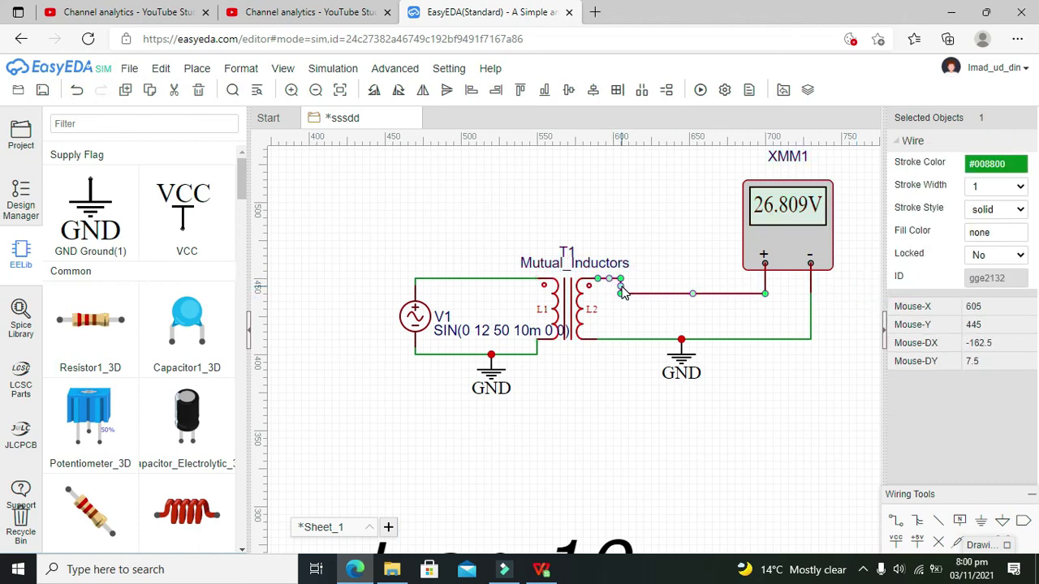
left_click_drag(622, 293, 628, 291)
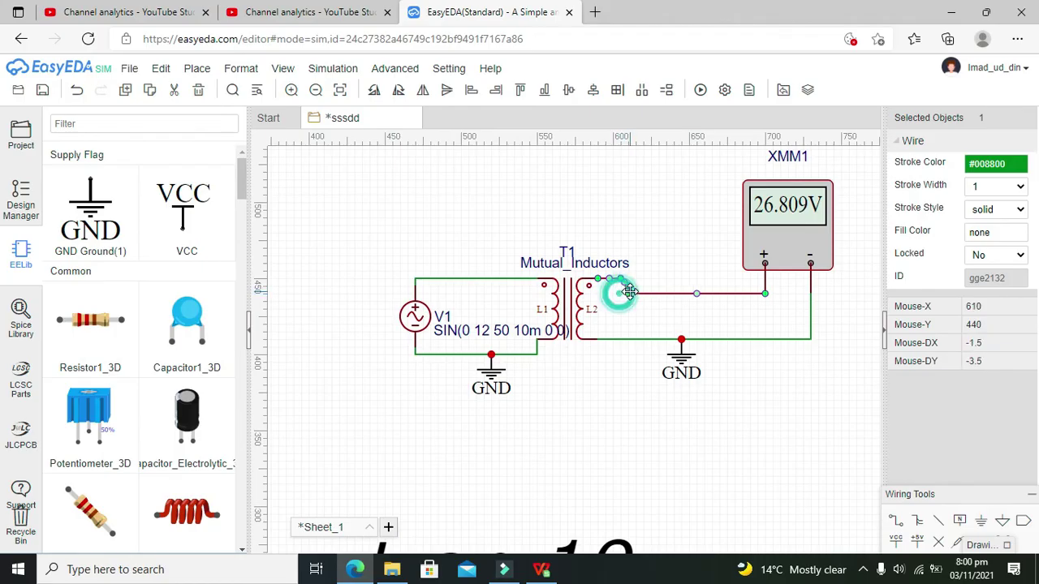
left_click(626, 282)
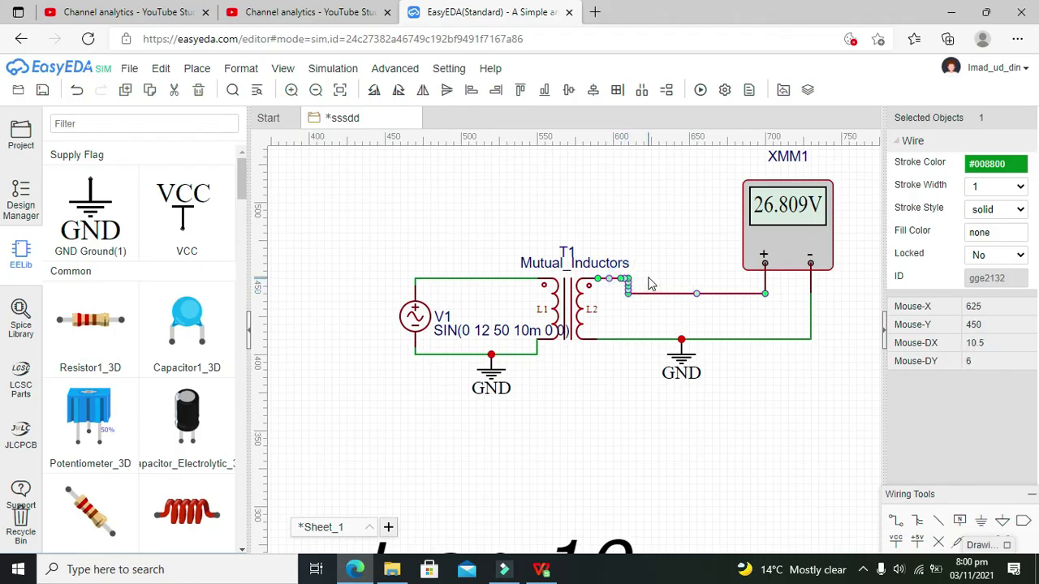
left_click(650, 281)
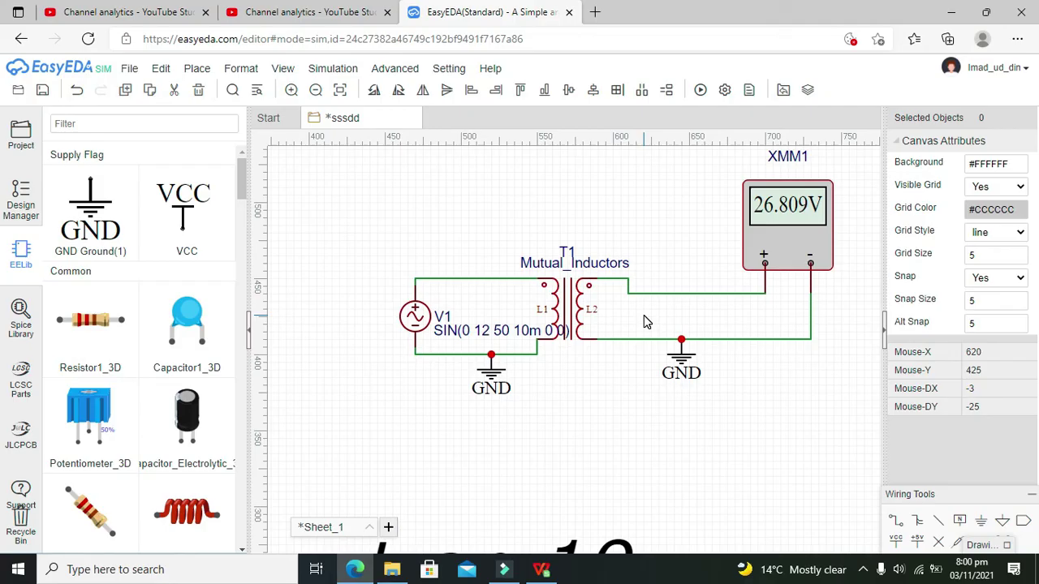
left_click(497, 278)
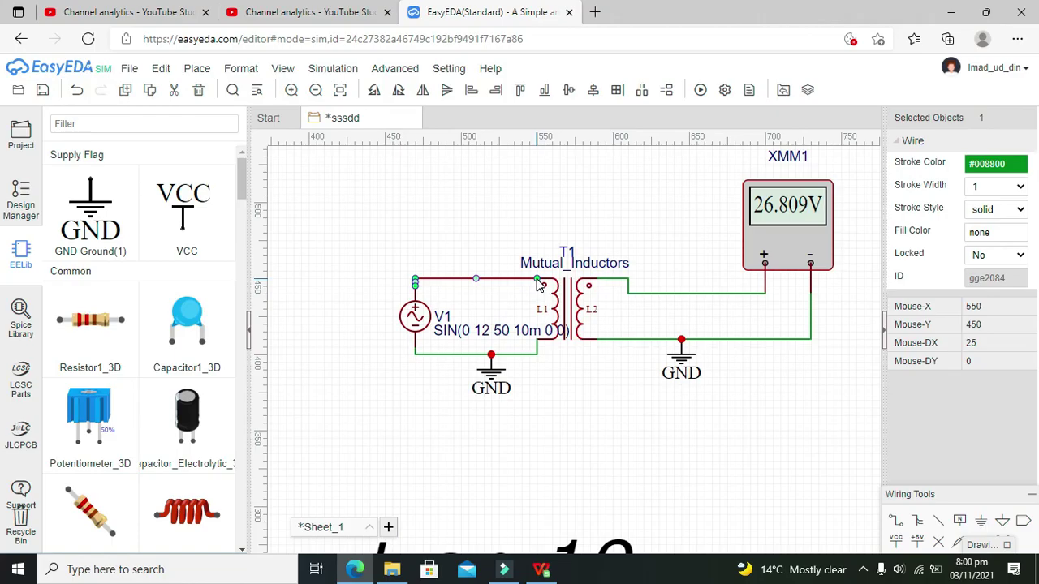
left_click(711, 412)
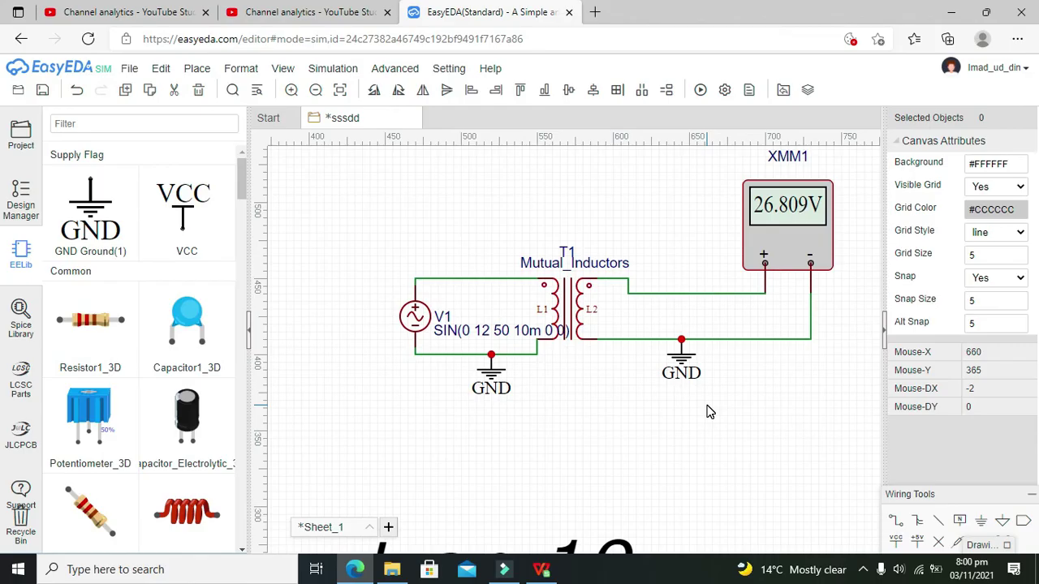